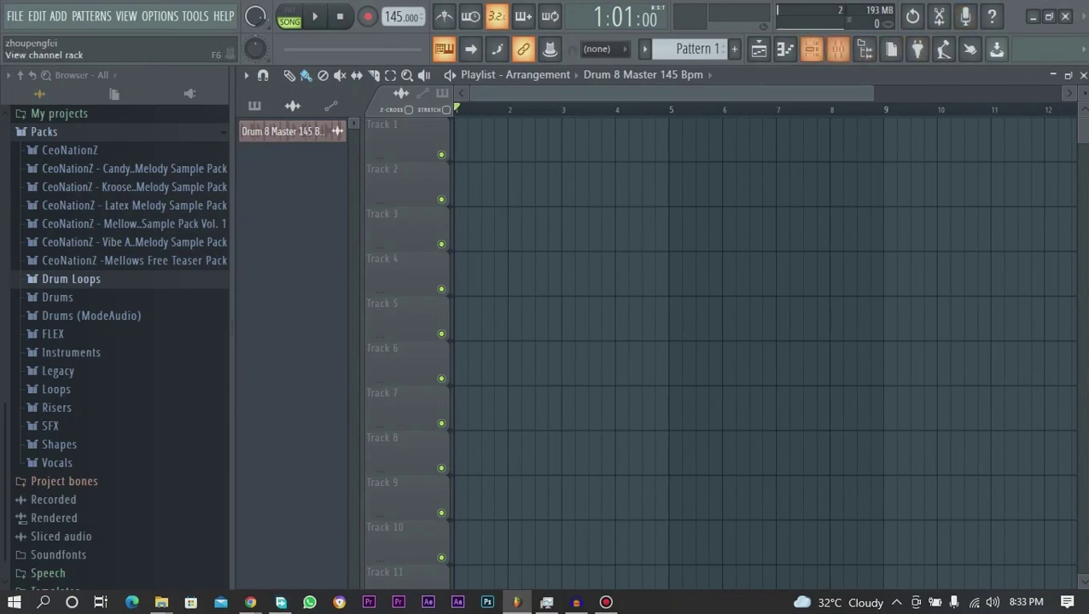
Show the channel rack listing Kick, Clap, Hat, Snare and Creepy Piano
left_click(811, 49)
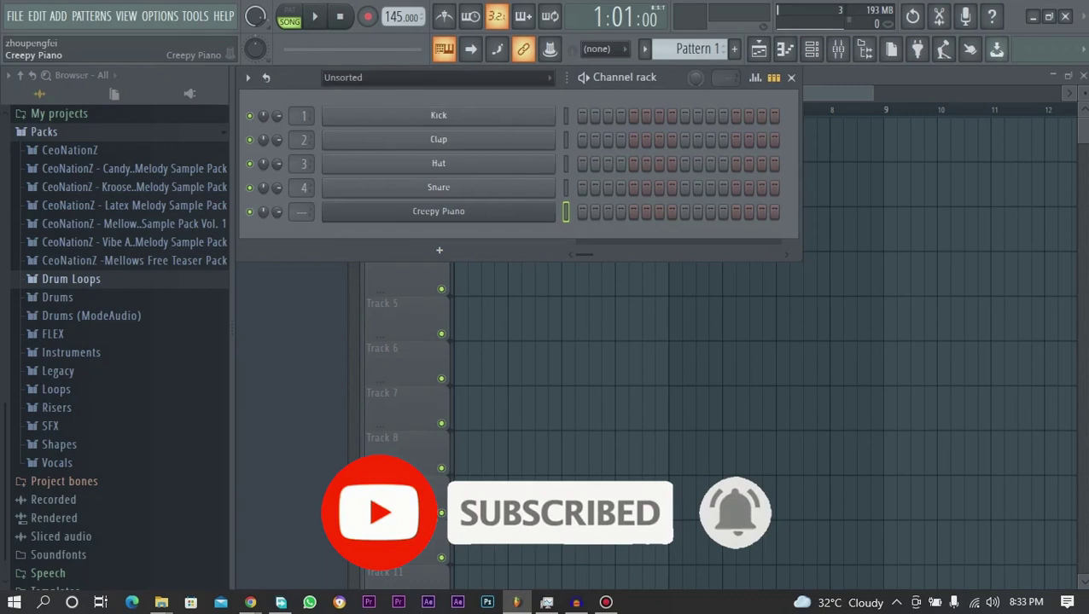
Open the Creepy Piano window on its Graveblink preset and shift it slightly aside
left_click(438, 211)
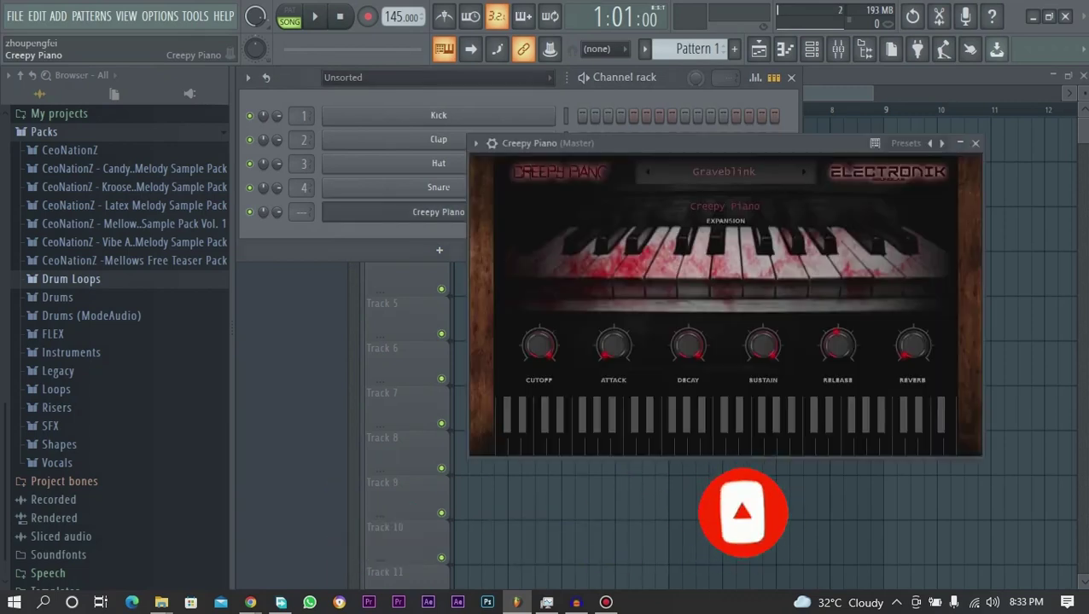
left_click_drag(597, 143, 555, 145)
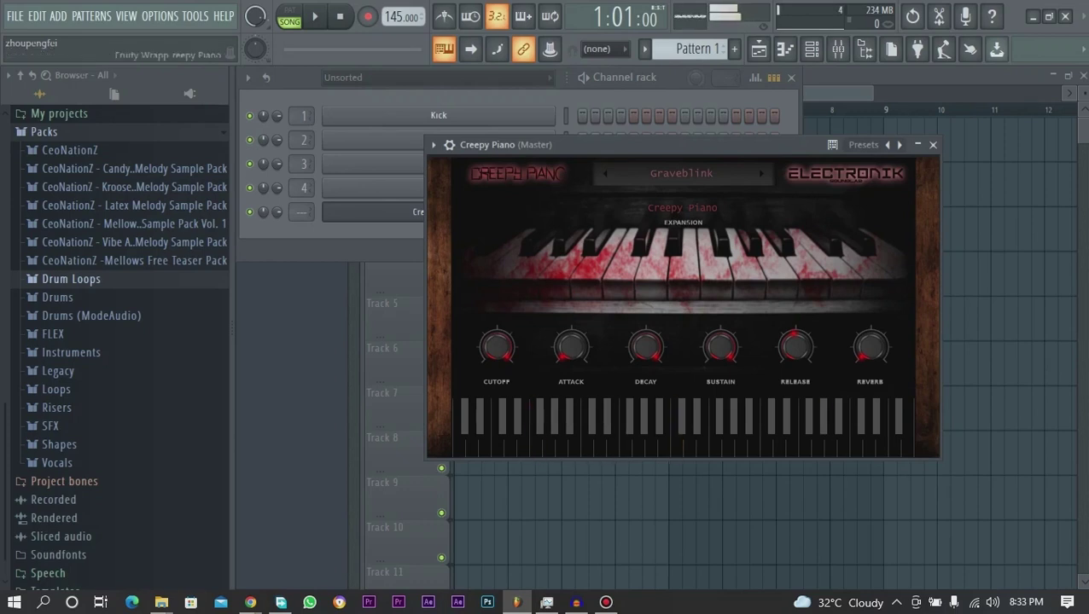
Try Creepy Piano presets such as Deathbone and settle on Mechalurk
left_click(681, 173)
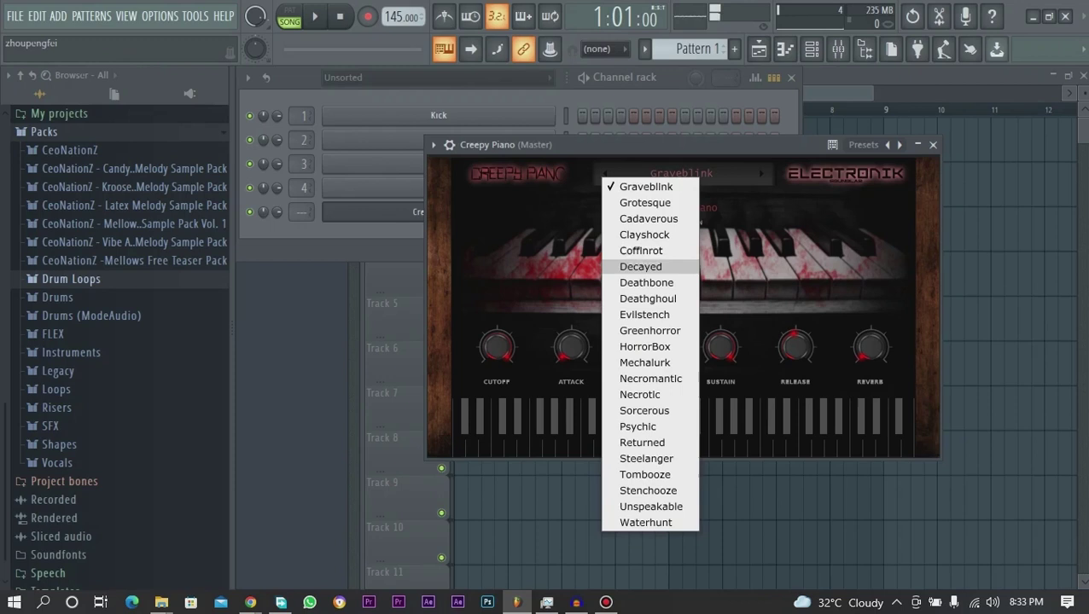
left_click(646, 283)
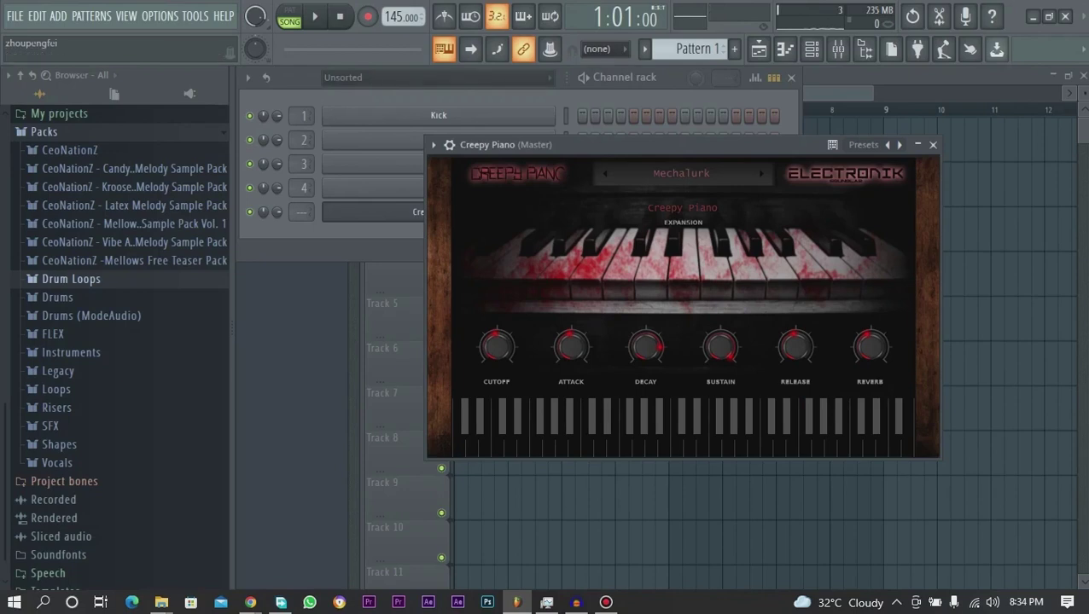
left_click(681, 173)
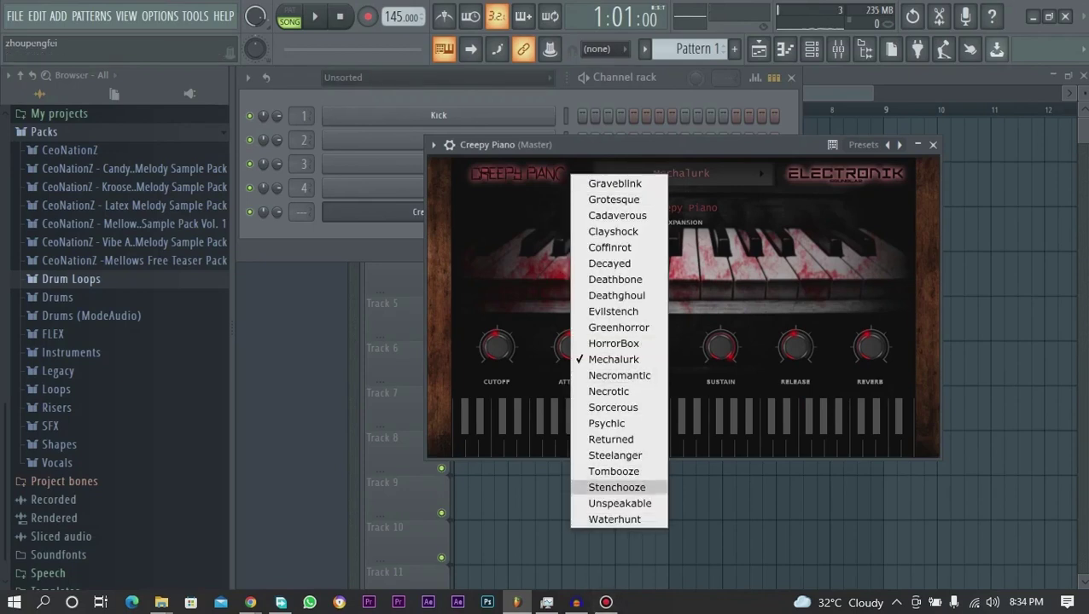
key("Escape")
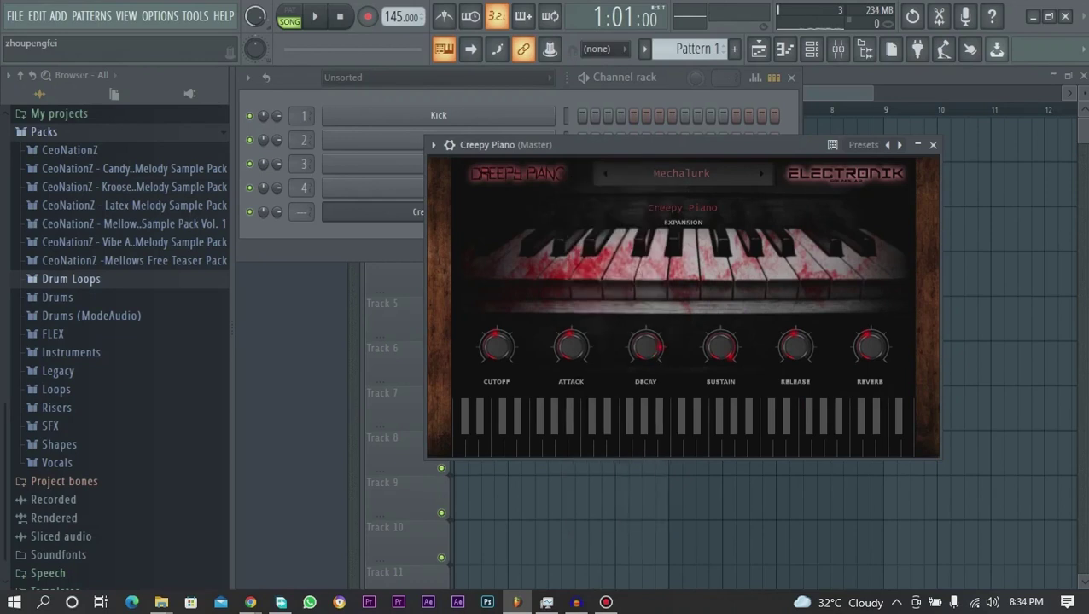
left_click(681, 173)
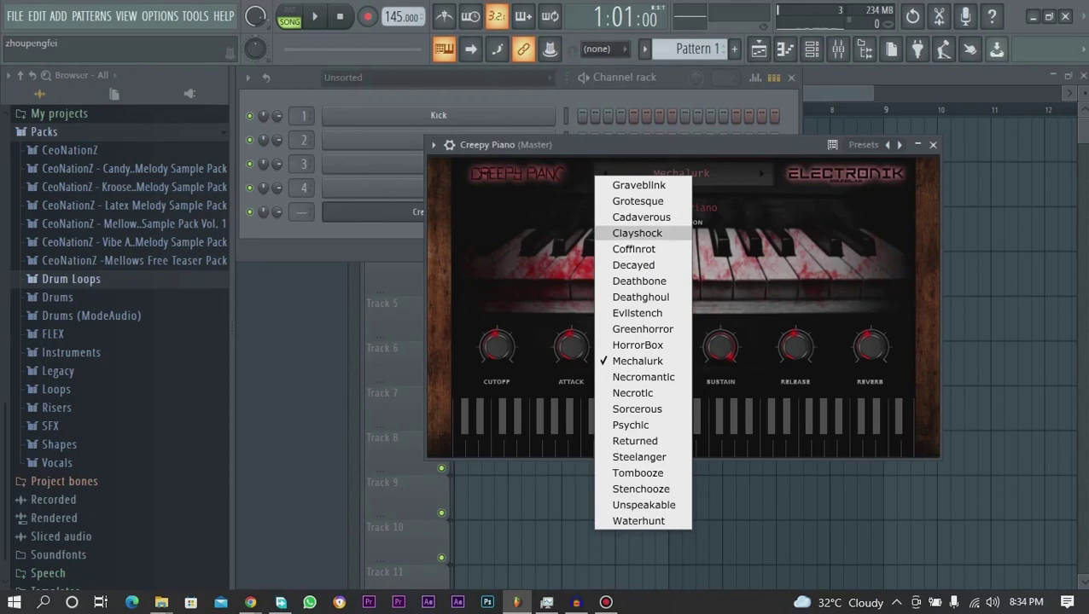
key("Escape")
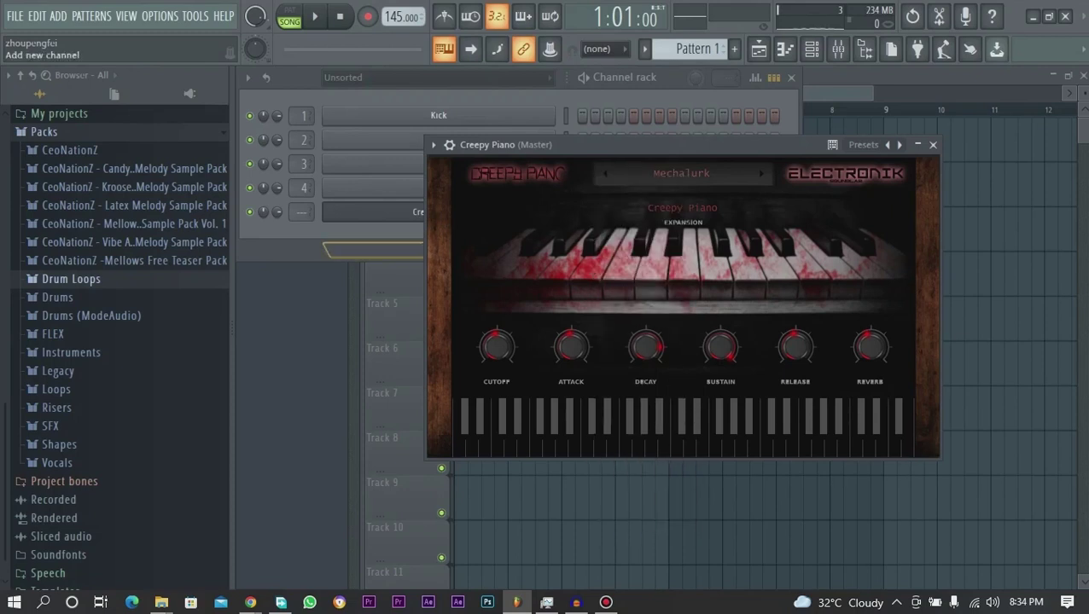
Close the Creepy Piano window and open Kontakt showing Hybrid Keys on Atmospheric
left_click(373, 235)
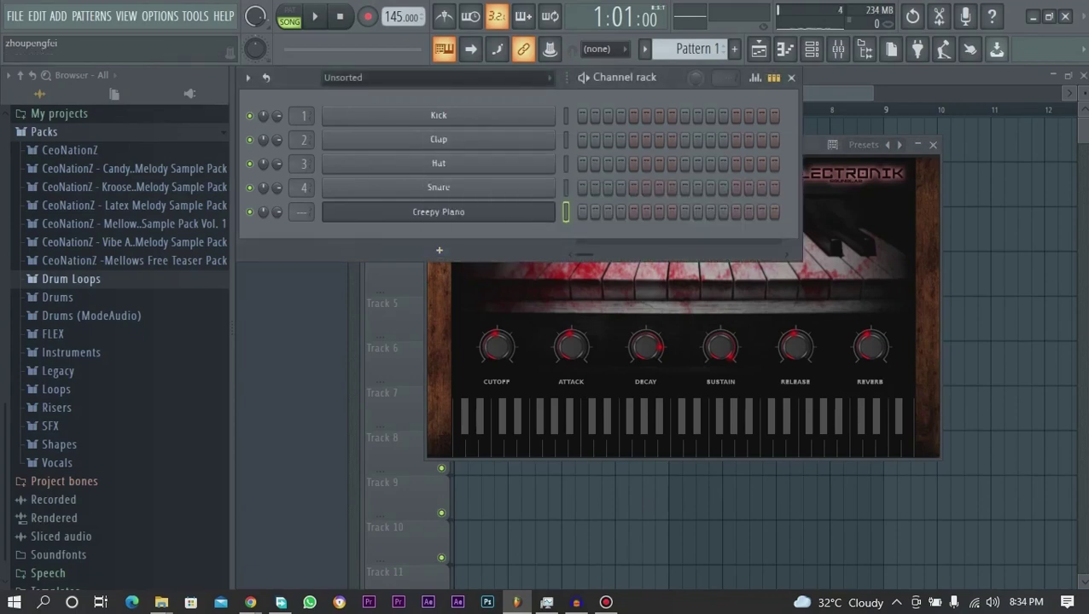
left_click(913, 145)
left_click(437, 211)
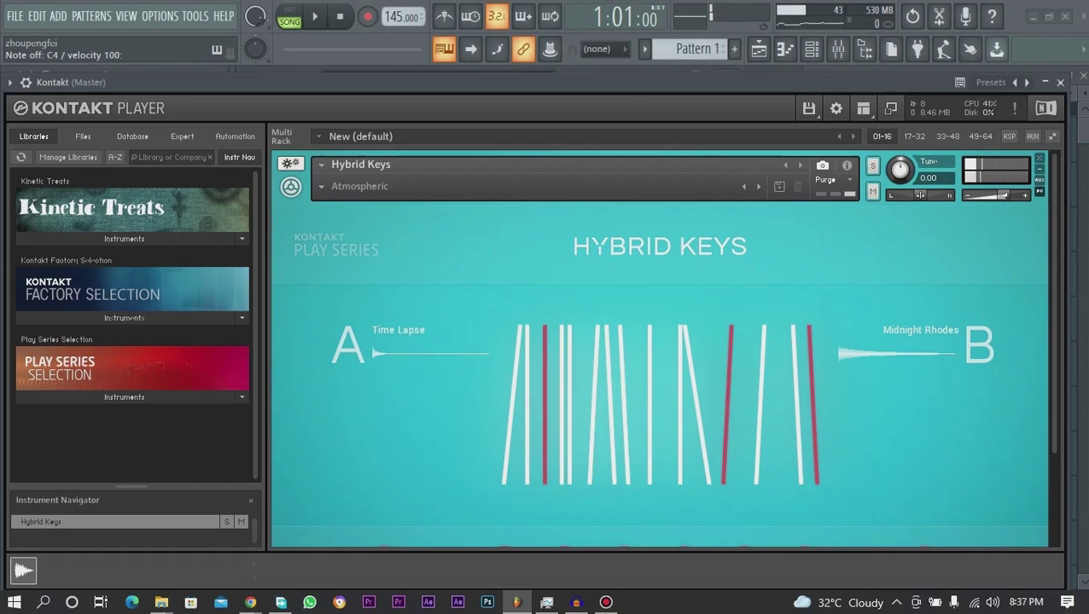
Switch Hybrid Keys to the Ambient EP preset
left_click(341, 186)
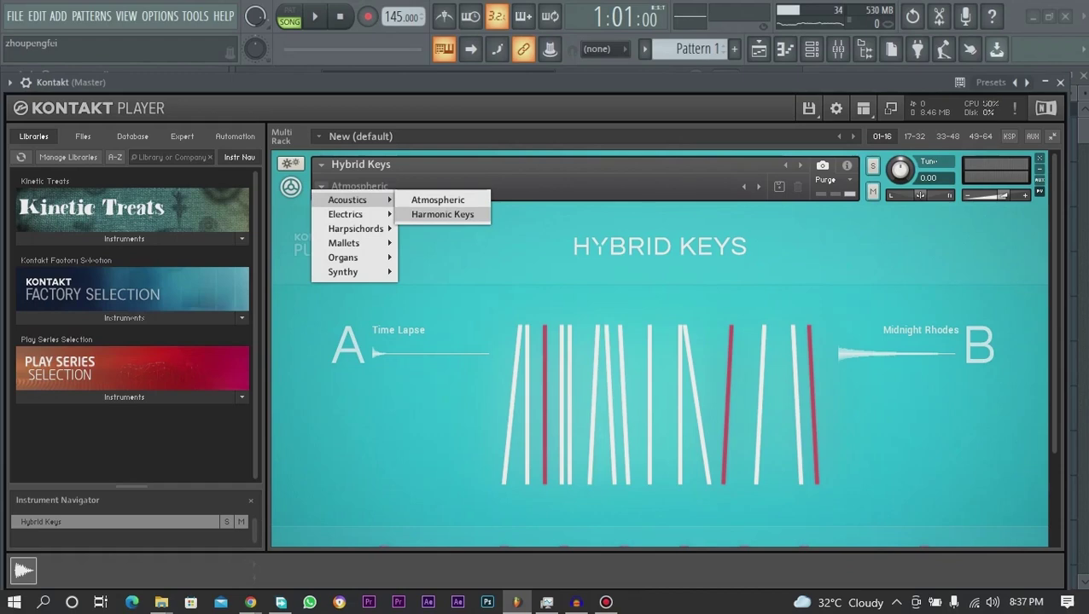
left_click(442, 214)
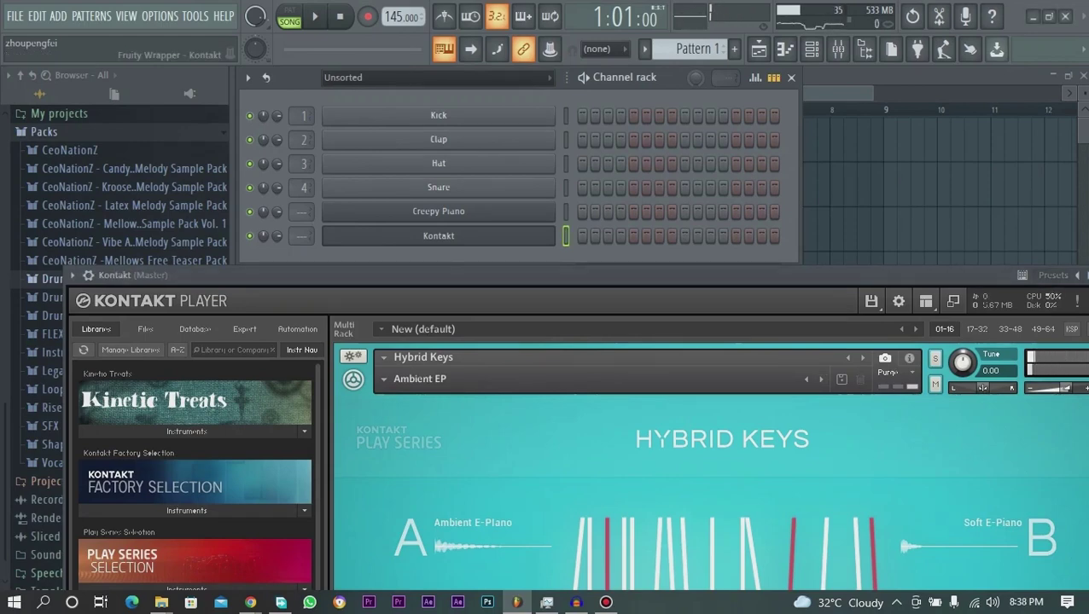
left_click_drag(426, 275, 378, 135)
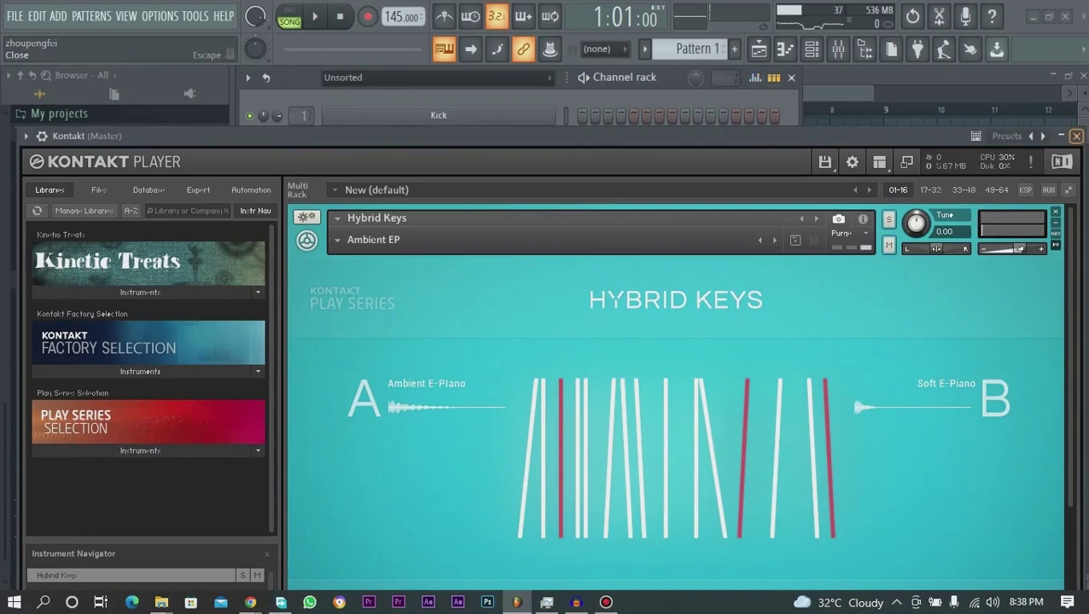
Close Kontakt and add DSK Saxophones as a new channel
left_click(1076, 136)
left_click(327, 273)
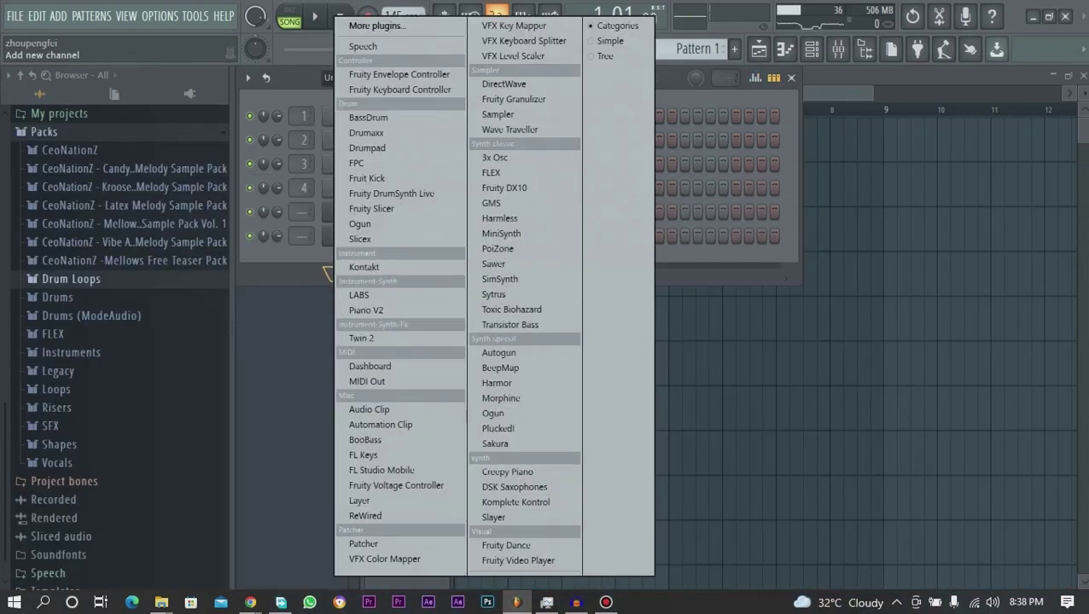
left_click(515, 486)
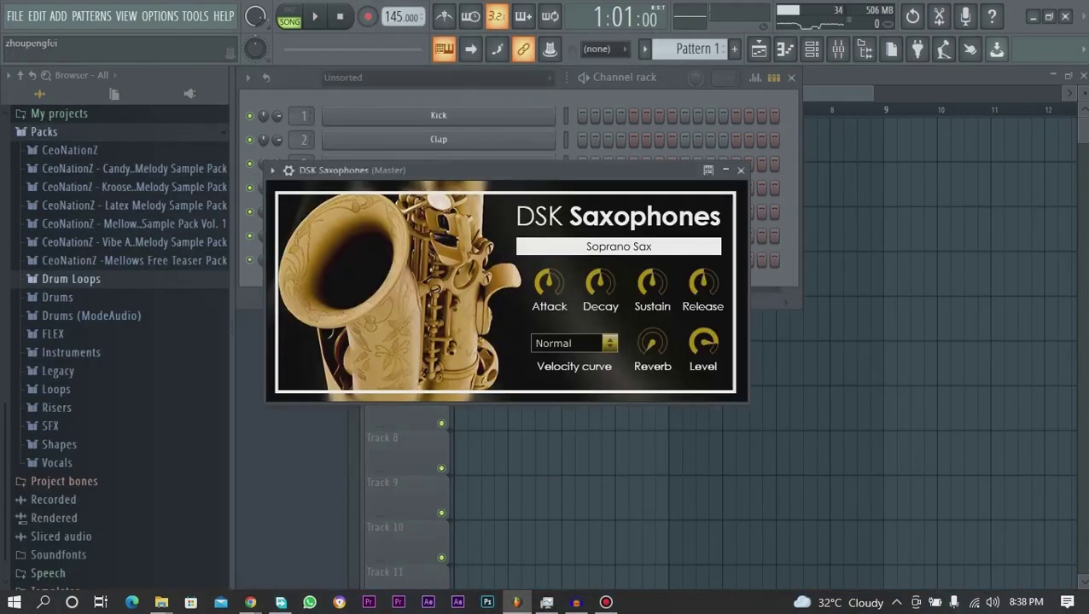
mouse_move(384, 170)
left_mouse_down()
mouse_move(514, 255)
mouse_move(458, 325)
mouse_move(365, 327)
mouse_move(389, 322)
mouse_move(507, 190)
left_mouse_up()
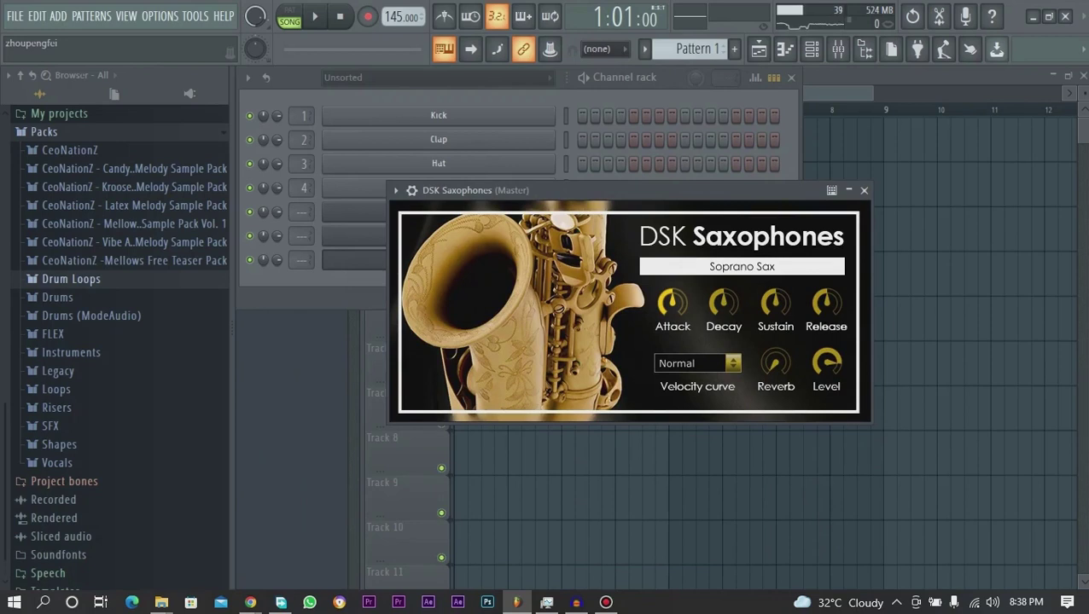
key("y")
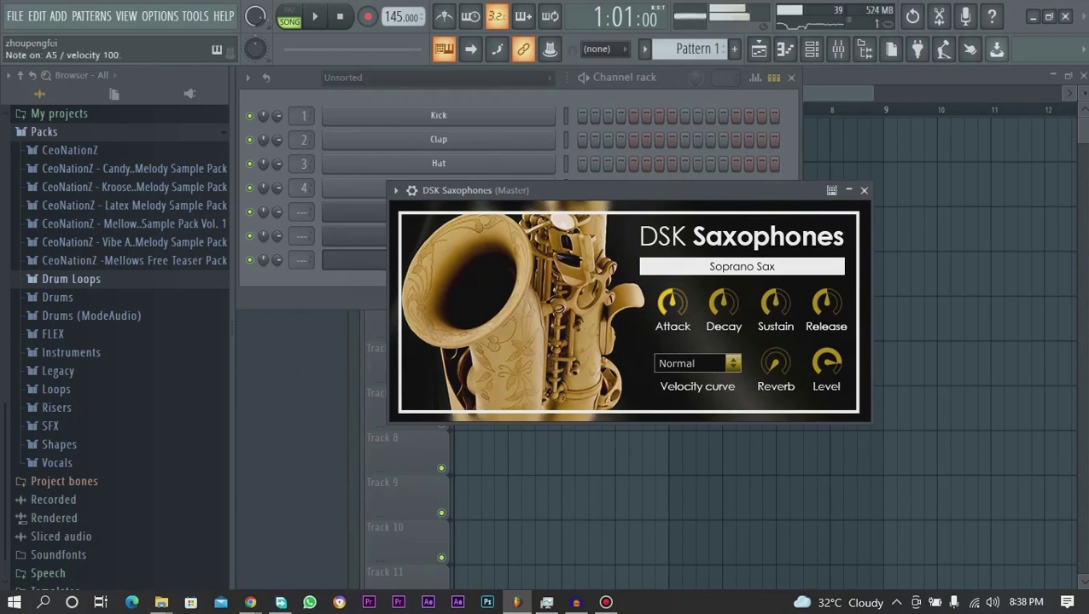
key("p")
key("i")
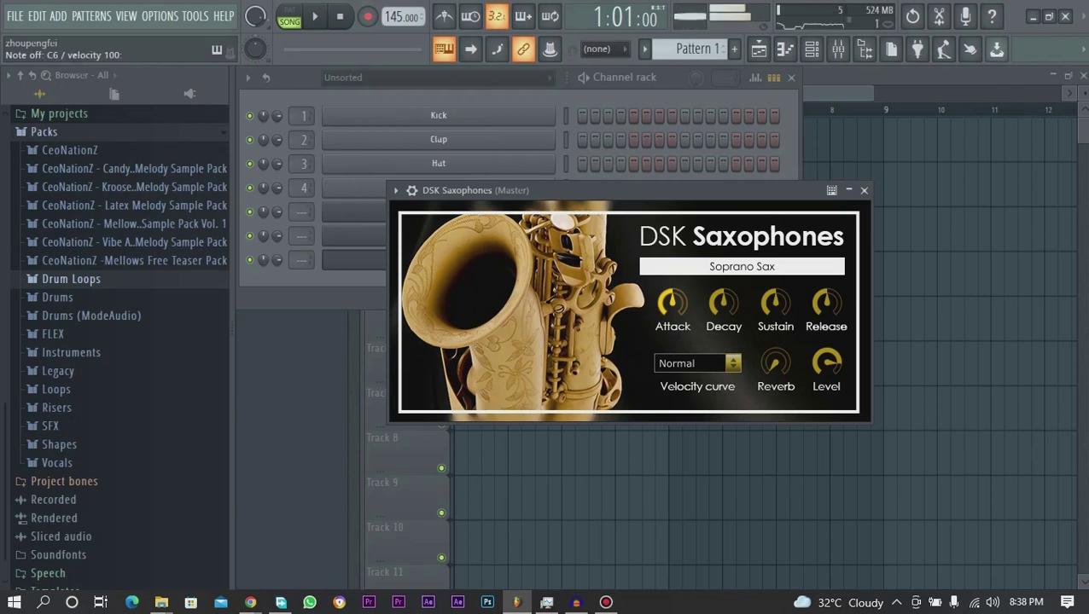
key("u")
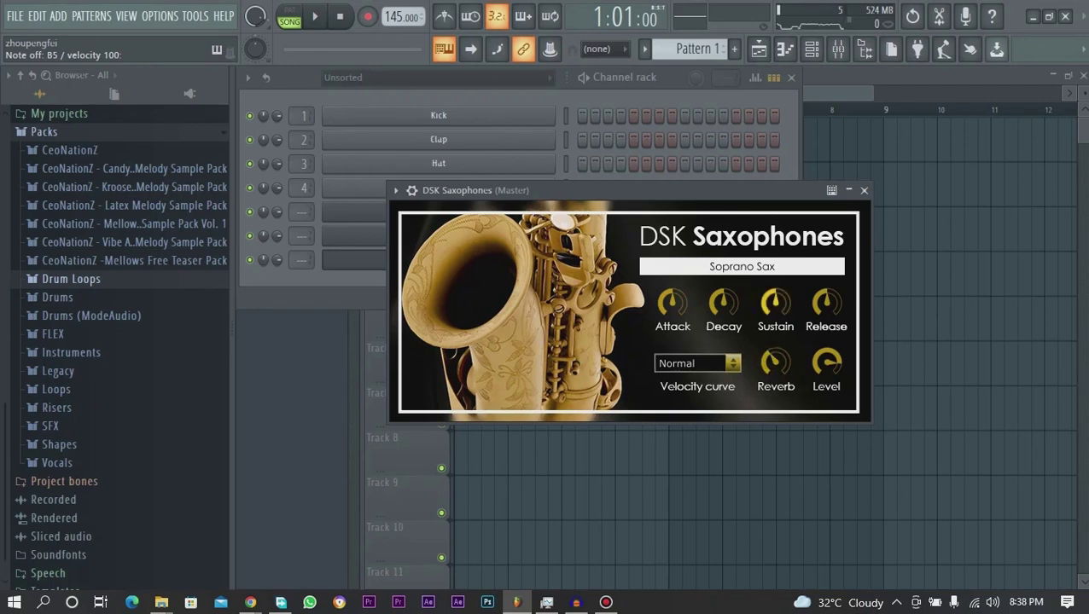
key("i")
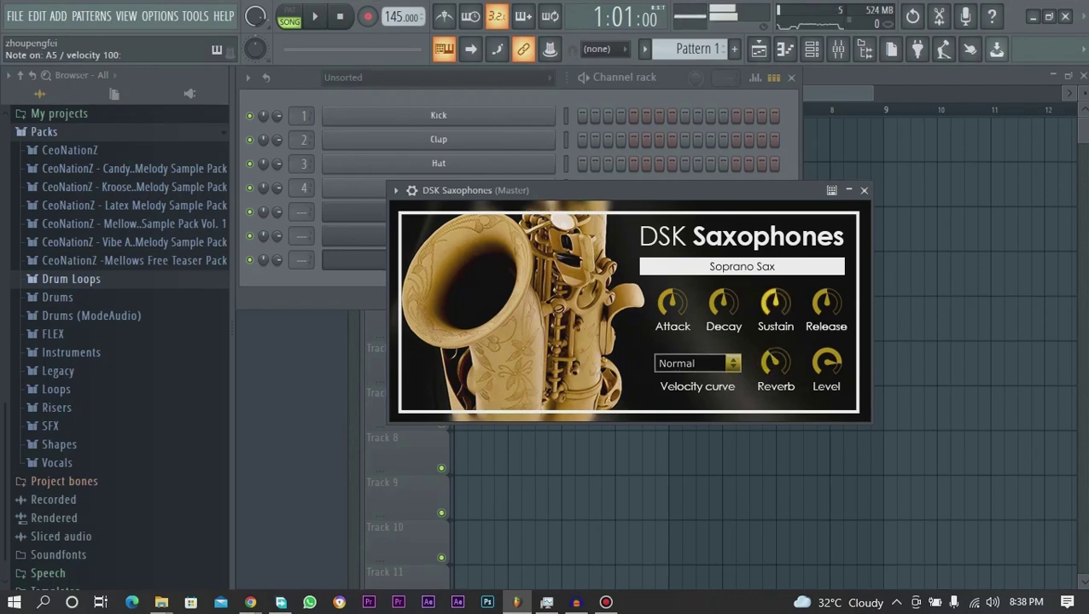
key("u")
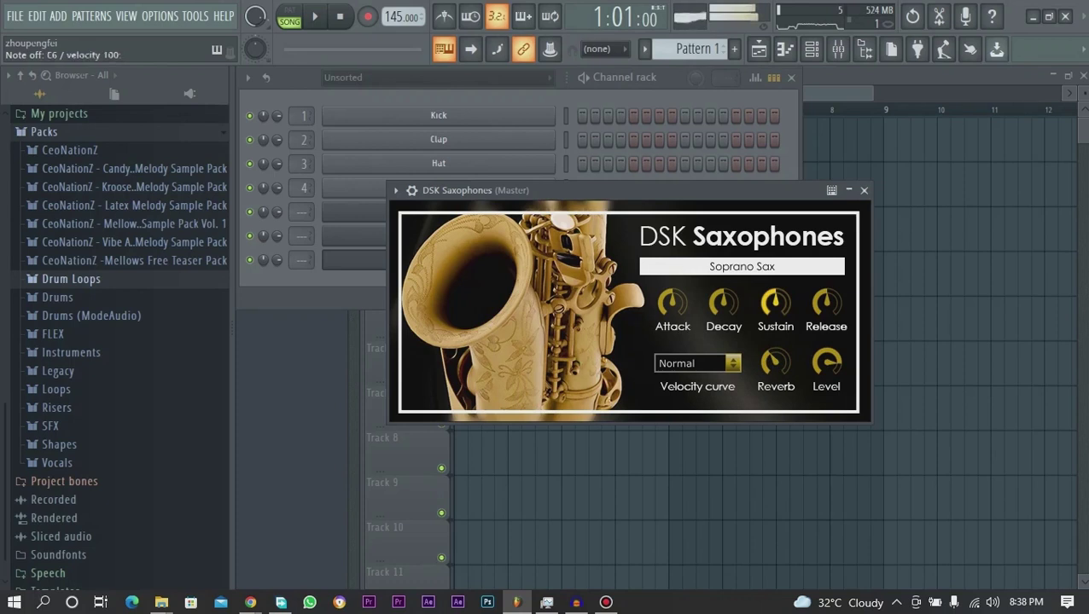
key("o")
key("bracketleft")
key("p")
key("t")
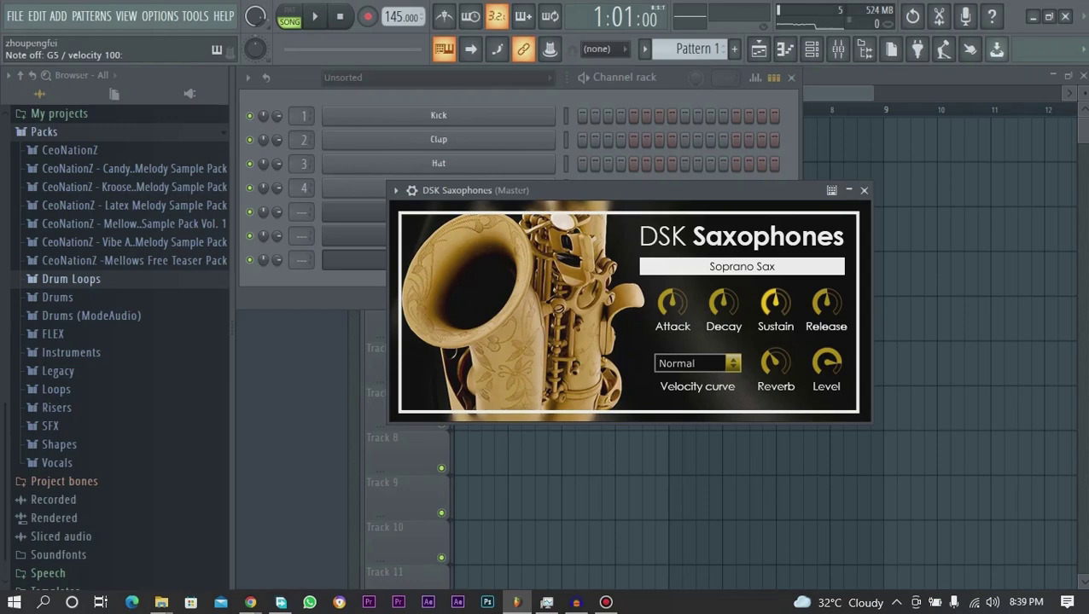
Move the DSK Saxophones window down to reveal Creepy Piano, Kontakt and DSK Saxophones channels
left_click_drag(512, 191, 374, 331)
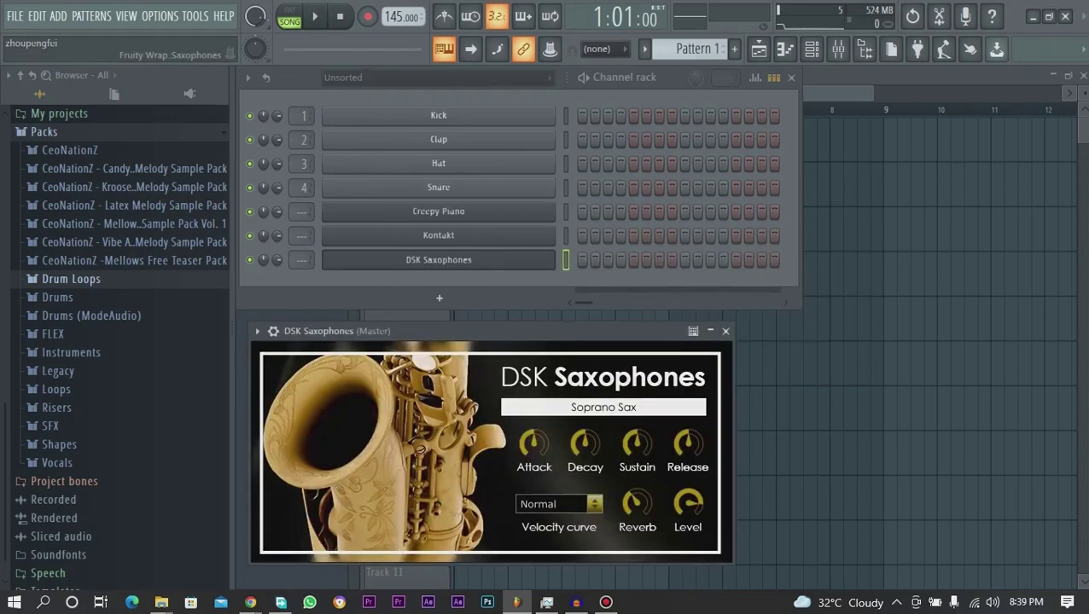